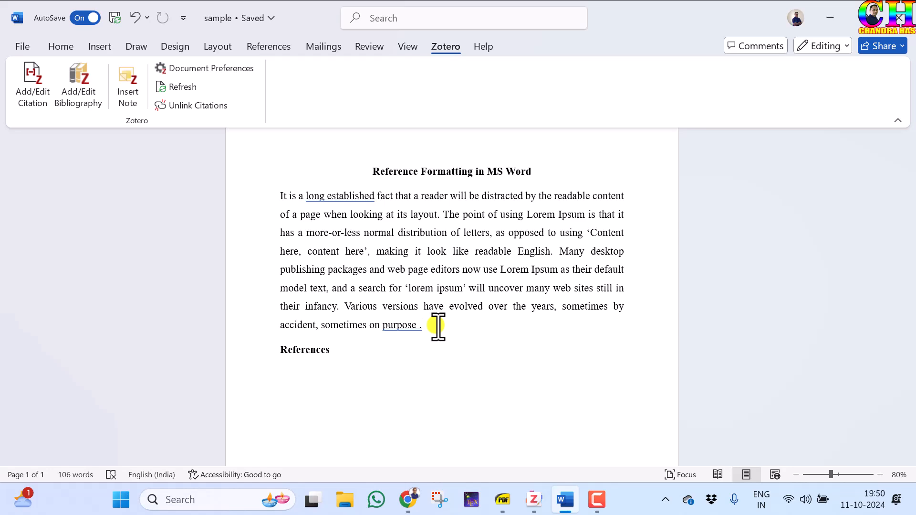
- Start a Zotero citation at the end of the paragraph in Classic View and set it up for multiple sources
left_click(538, 492)
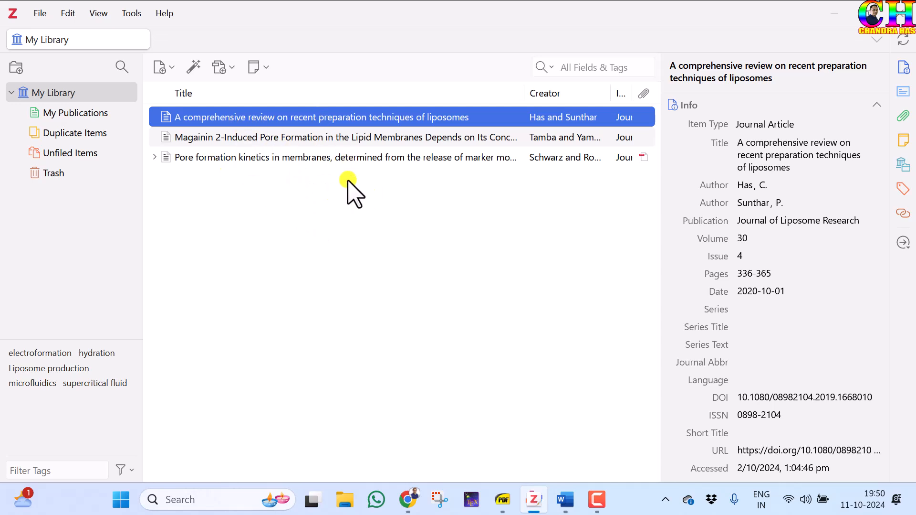
left_click(565, 499)
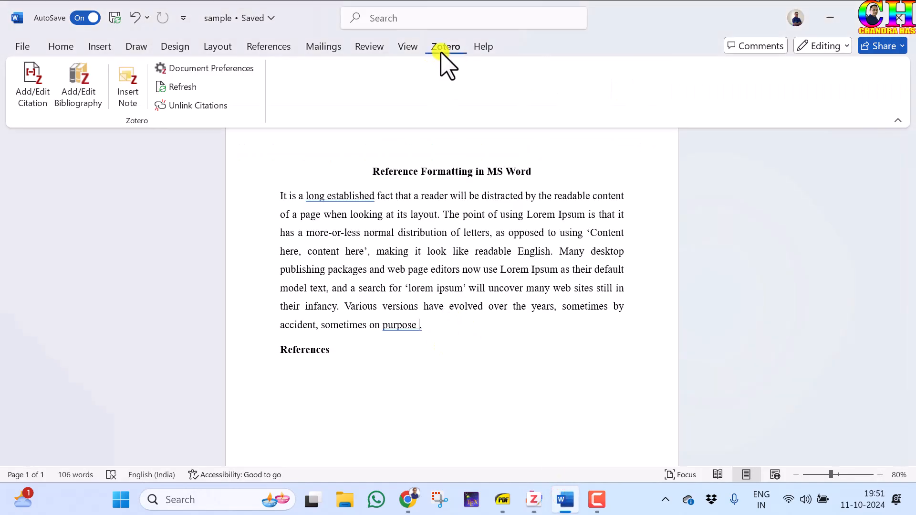
left_click(38, 81)
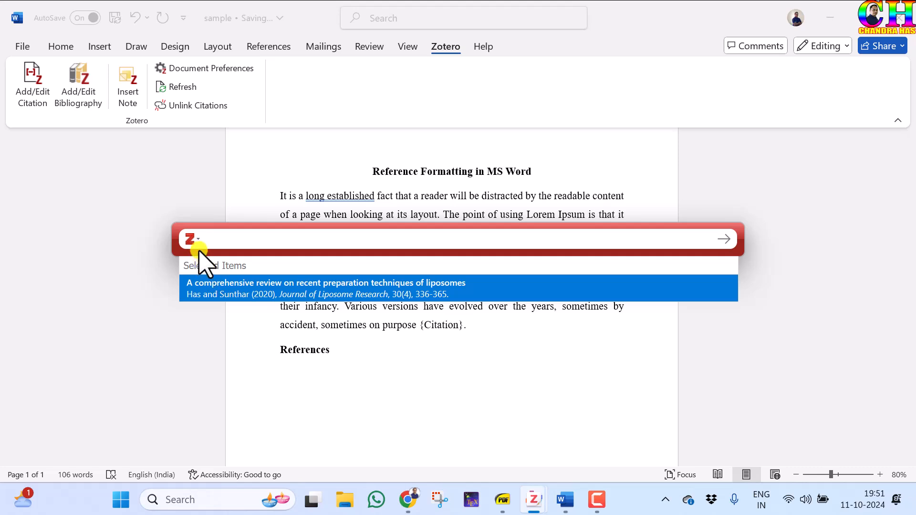
left_click(198, 239)
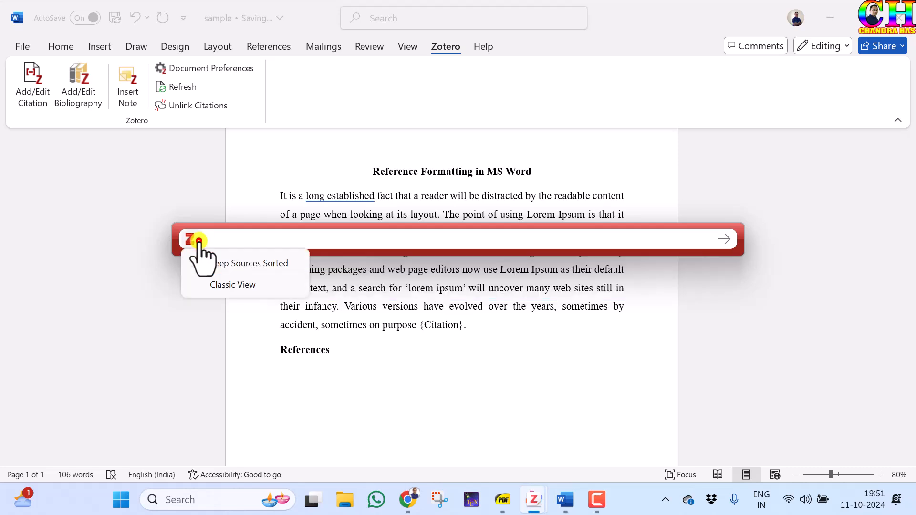
left_click(217, 285)
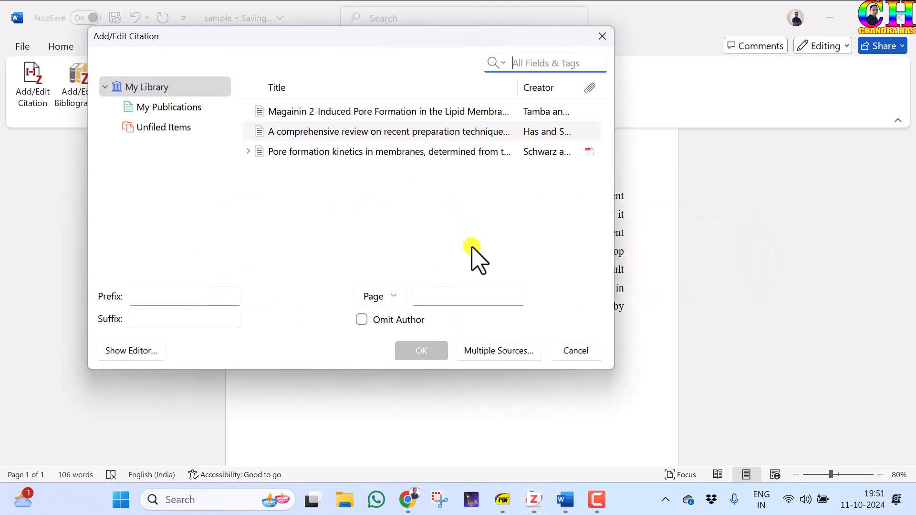
left_click(489, 351)
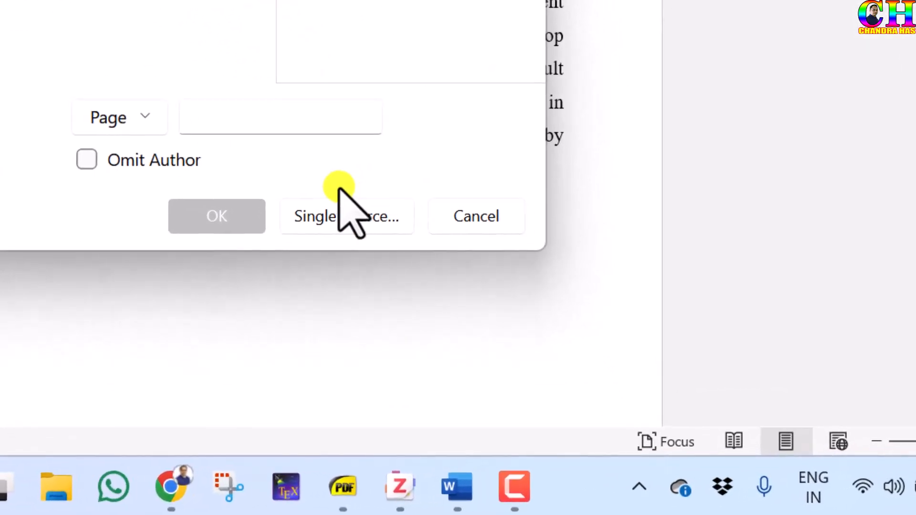
left_click(324, 205)
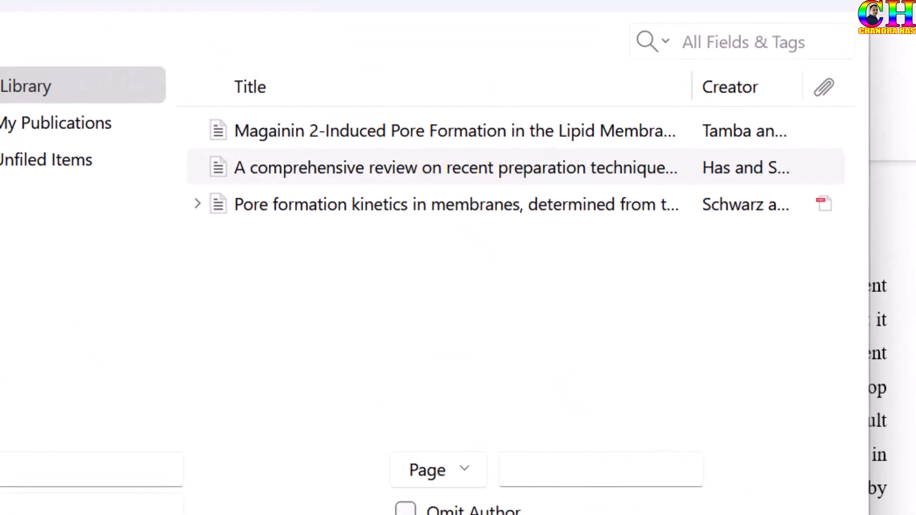
left_click(446, 363)
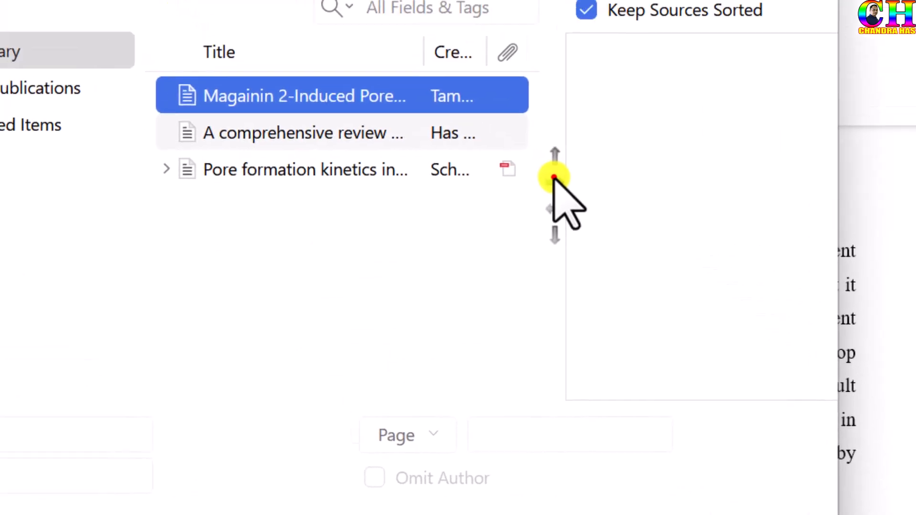
- Add the Magainin 2 pore formation, liposome preparation review and pore formation kinetics articles as sources and insert the citation
left_click(367, 0)
left_click(367, 165)
left_click(586, 216)
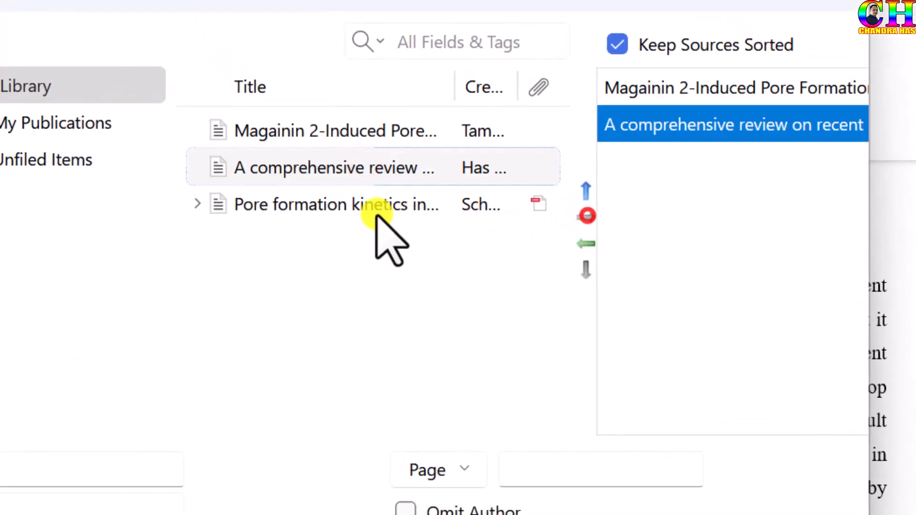
left_click(377, 214)
left_click(587, 217)
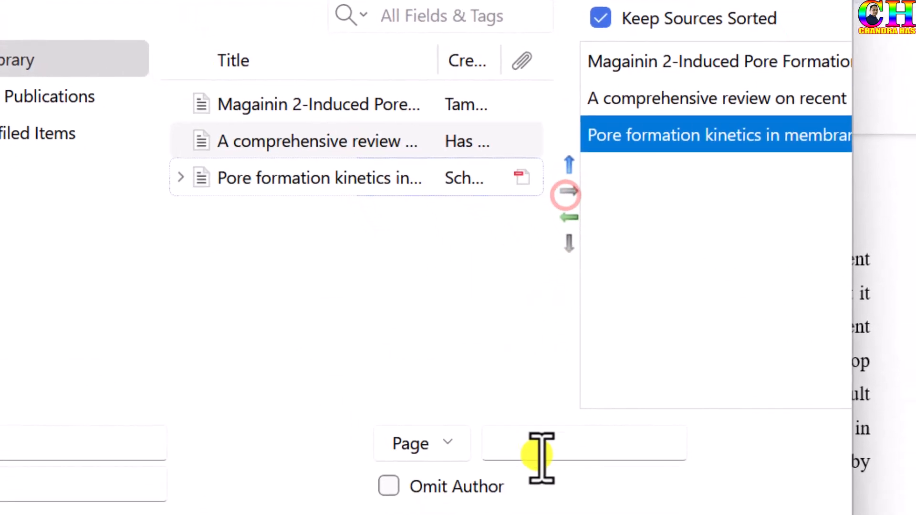
left_click(469, 429)
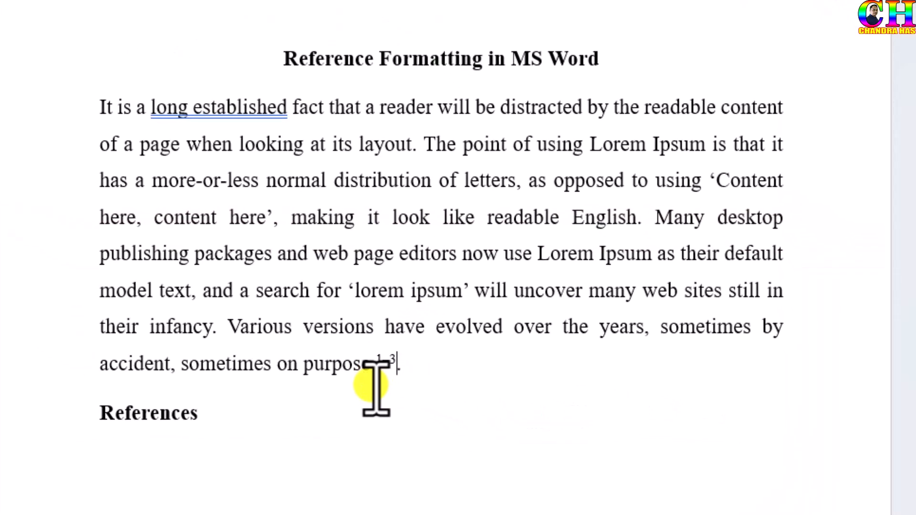
- Check the available citation styles in the Zotero document preferences and open the catalogue of additional styles from the style manager
left_click(387, 359)
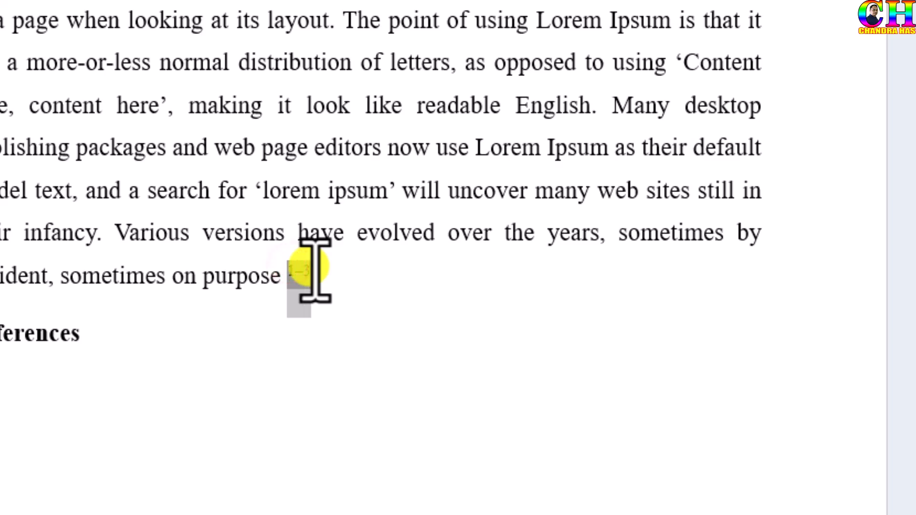
left_click(308, 266)
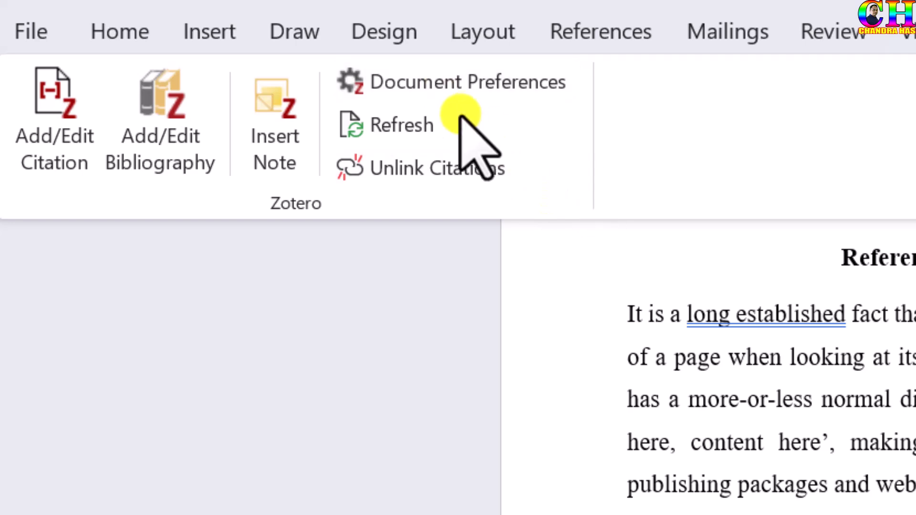
left_click(435, 80)
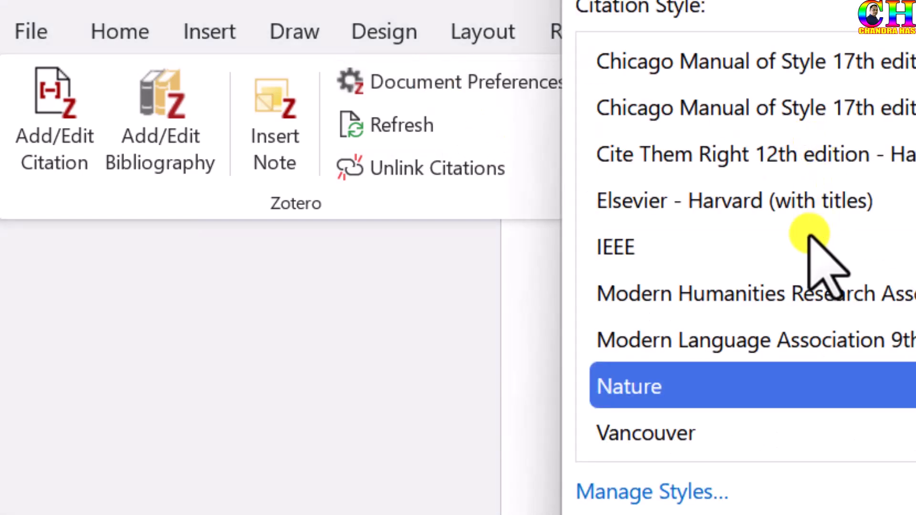
scroll(668, 318, "up", 3)
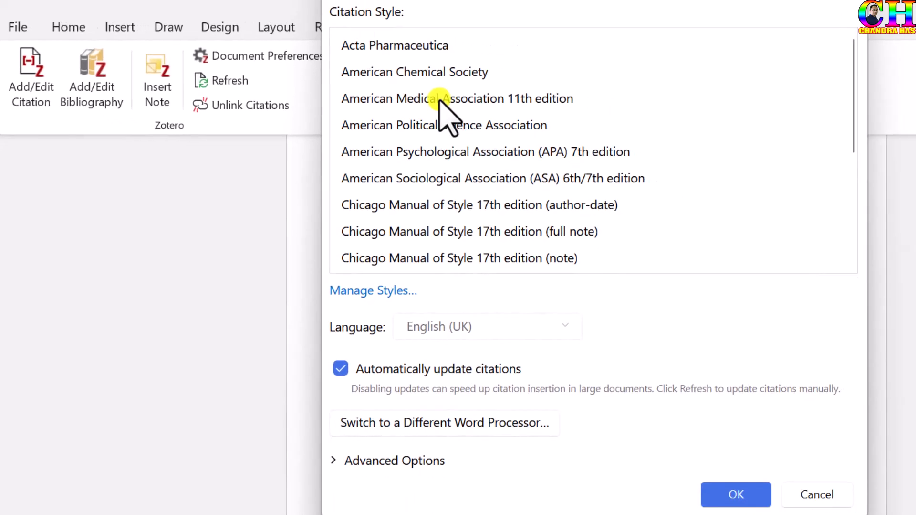
scroll(418, 128, "down", 3)
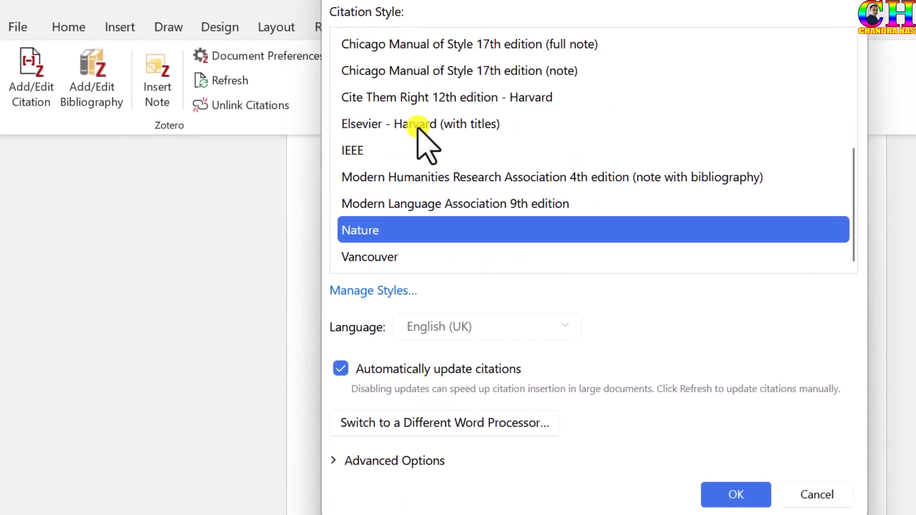
scroll(427, 144, "up", 5)
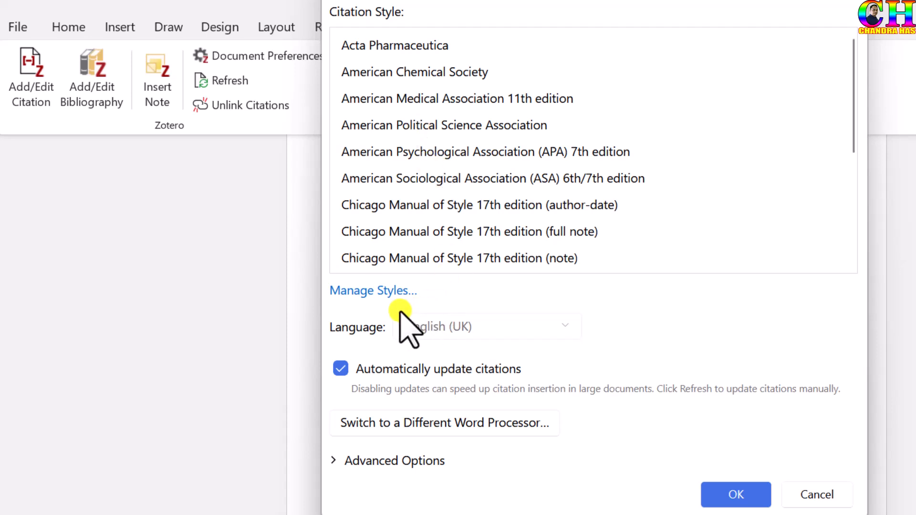
left_click(375, 292)
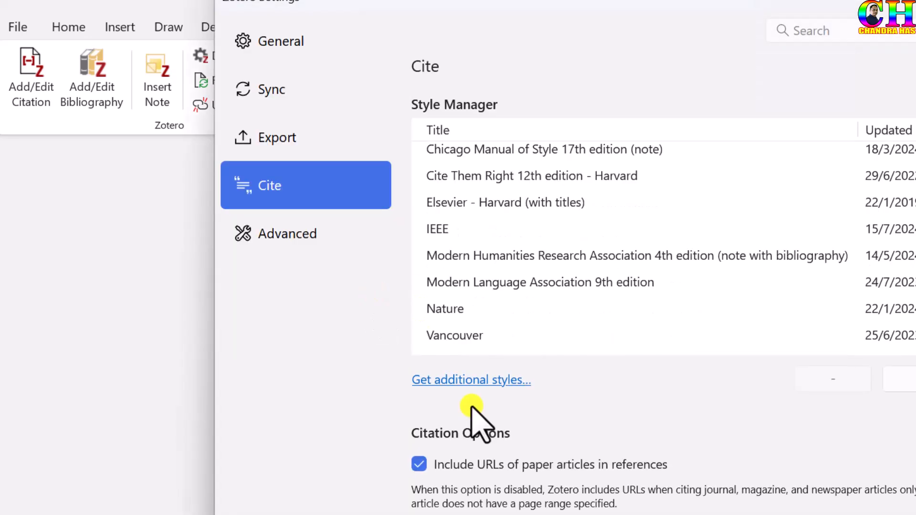
left_click(453, 385)
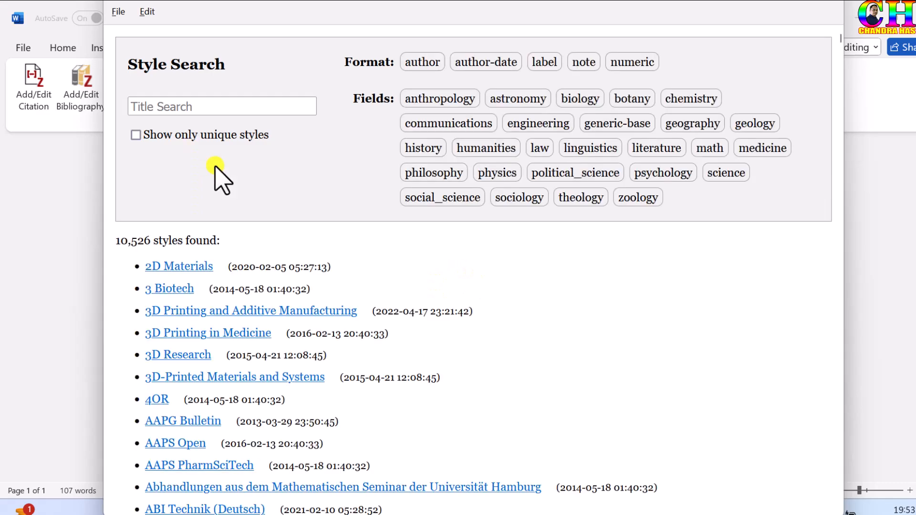
- Browse the citation style catalogue and search it for "taylor and francis"
scroll(210, 241, "down", 10)
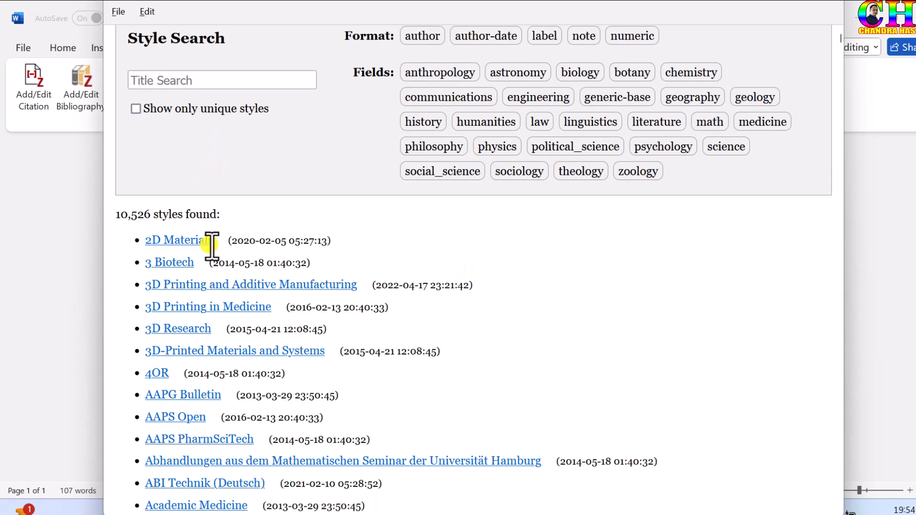
scroll(209, 244, "down", 18)
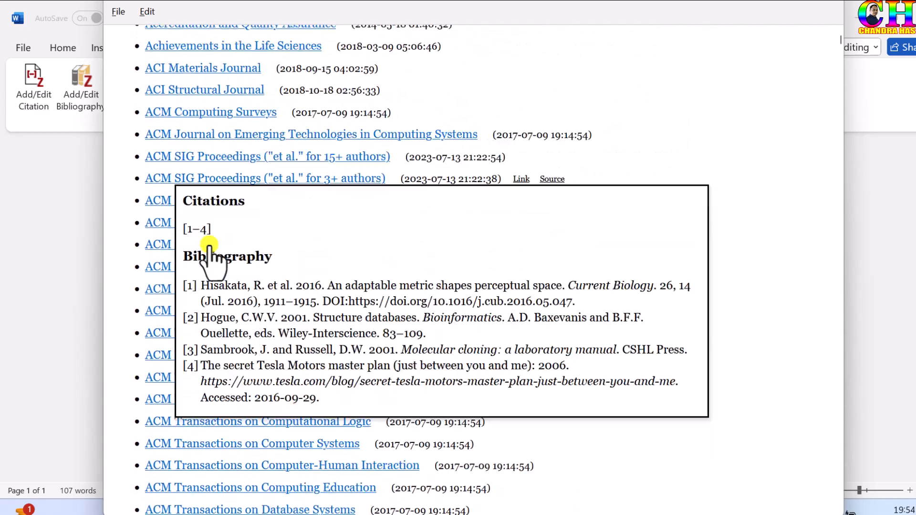
scroll(451, 292, "down", 8)
scroll(455, 286, "up", 20)
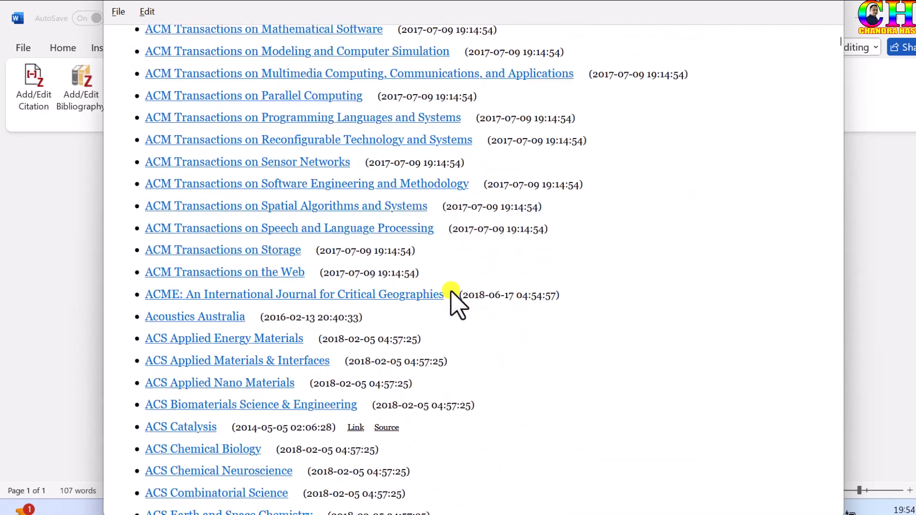
scroll(441, 283, "up", 7)
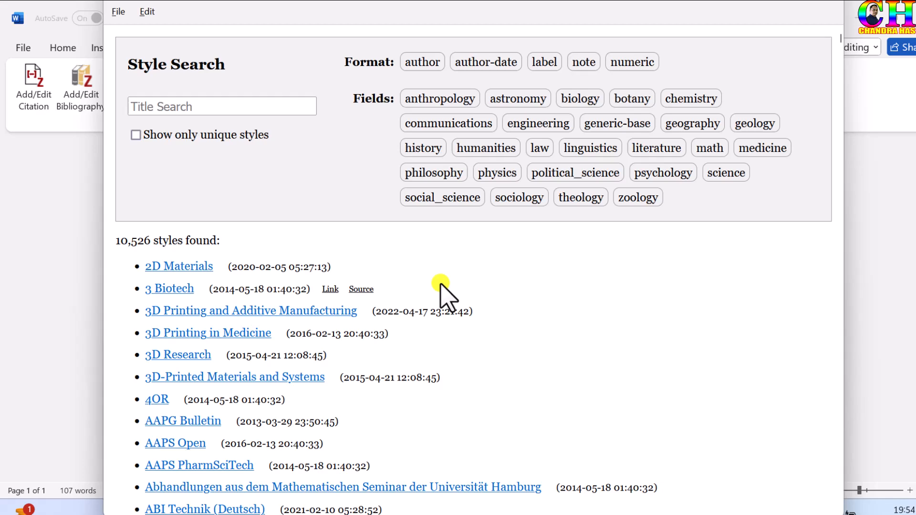
left_click(183, 106)
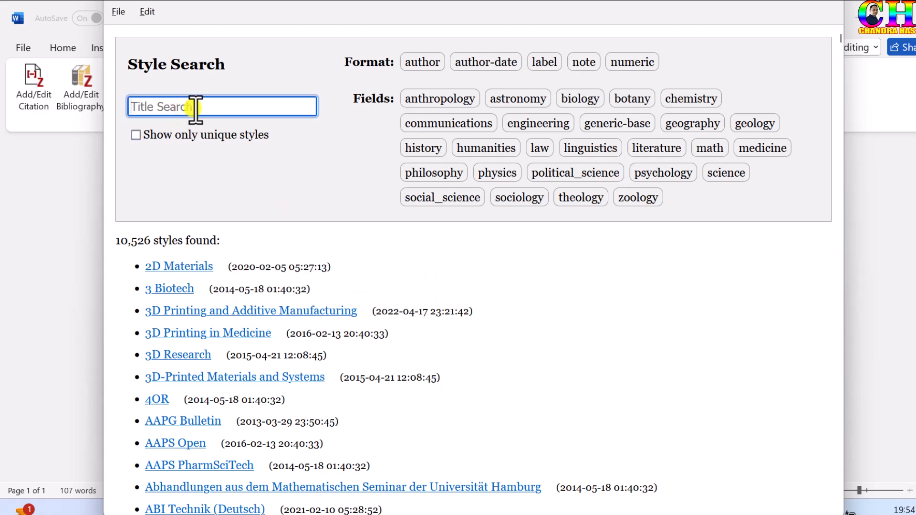
type("taylor")
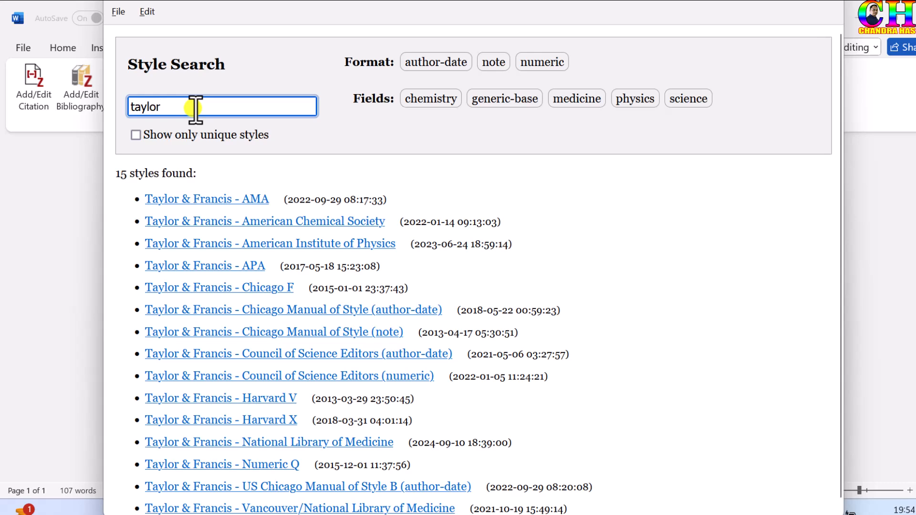
type(" and francis")
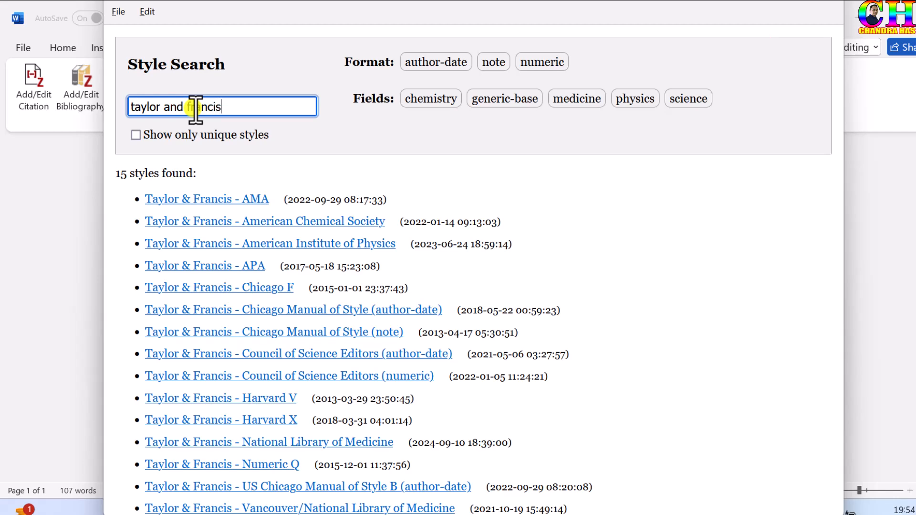
- Search the style catalogue for "wile" and for "springer"
left_click_drag(248, 107, 128, 109)
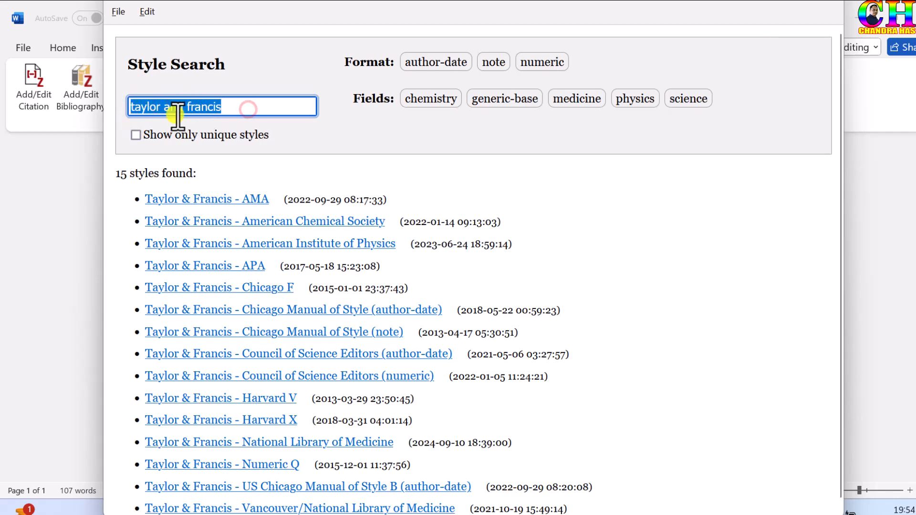
type("wile")
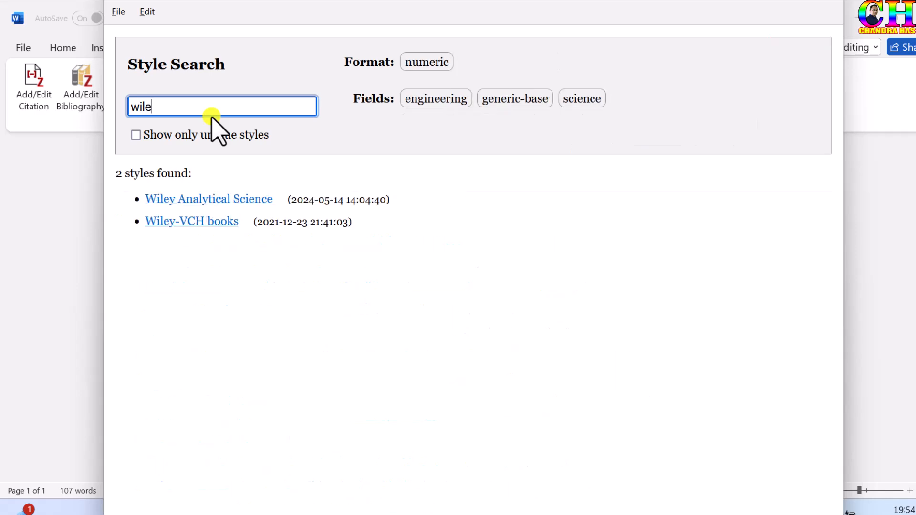
key("BackSpace")
key("BackSpace")
key("BackSpace")
type("s")
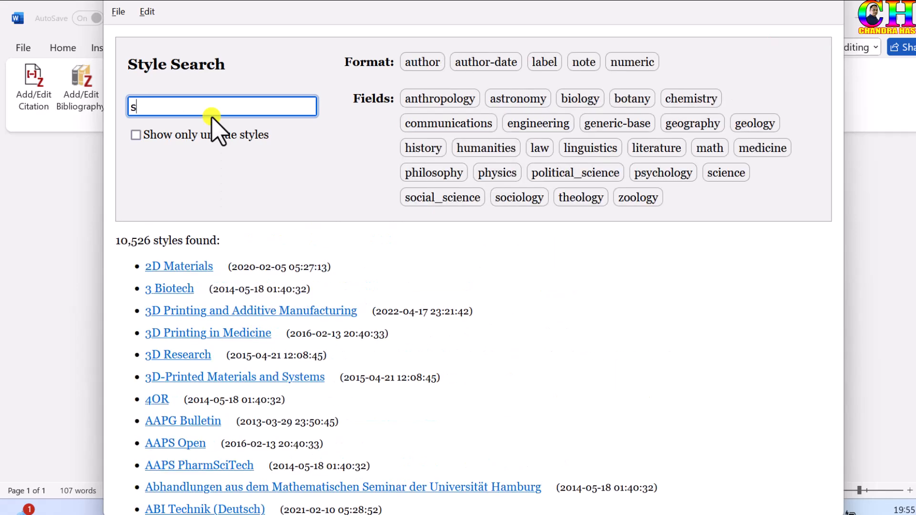
type("pringe")
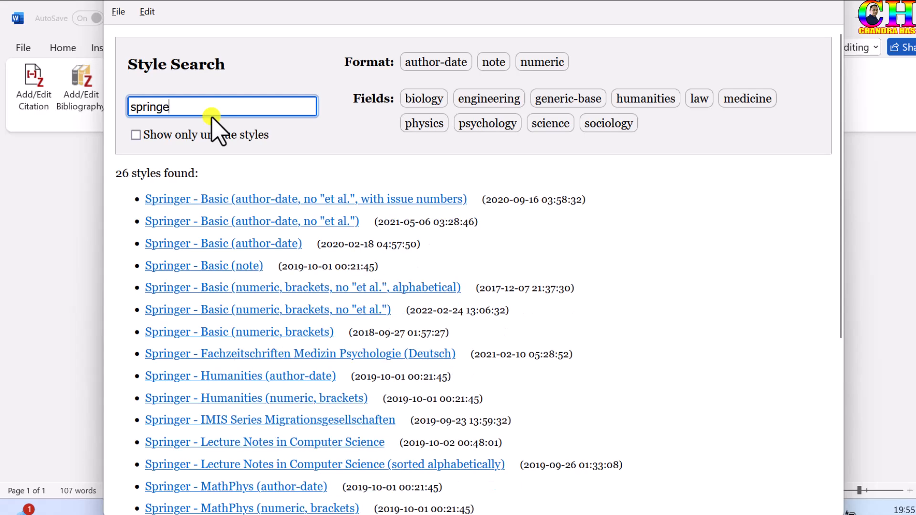
type("r")
- Search the style catalogue for "nature" and add the Nature Materials style to the style manager
key("BackSpace")
key("BackSpace")
key("BackSpace")
key("BackSpace")
key("BackSpace")
key("BackSpace")
key("BackSpace")
key("BackSpace")
type("nature")
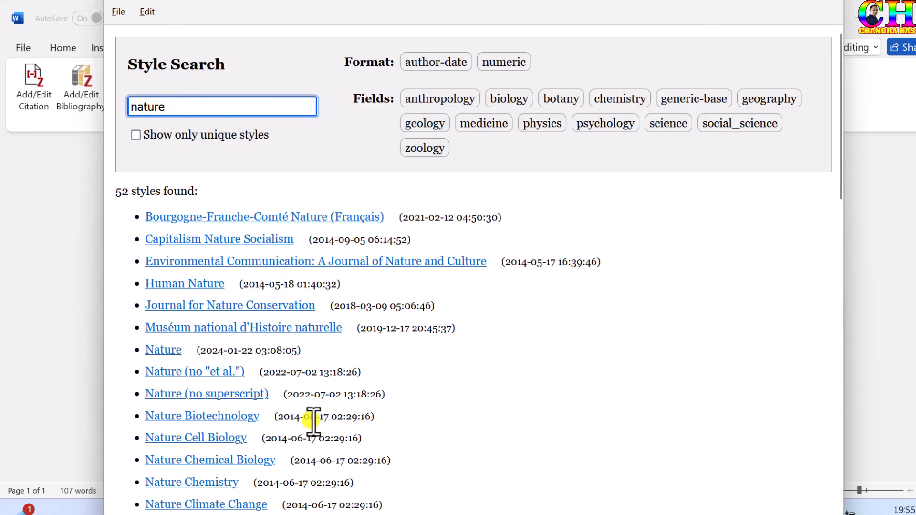
scroll(329, 413, "down", 2)
scroll(330, 413, "down", 6)
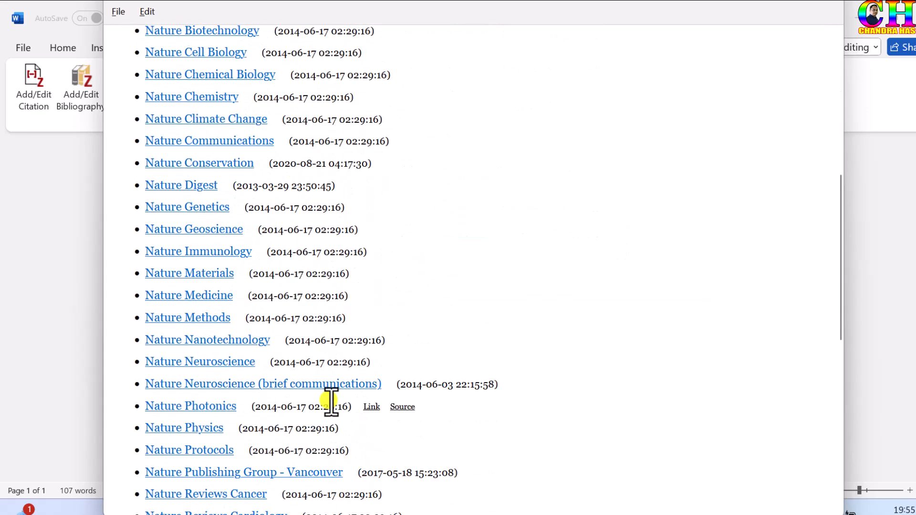
mouse_move(192, 281)
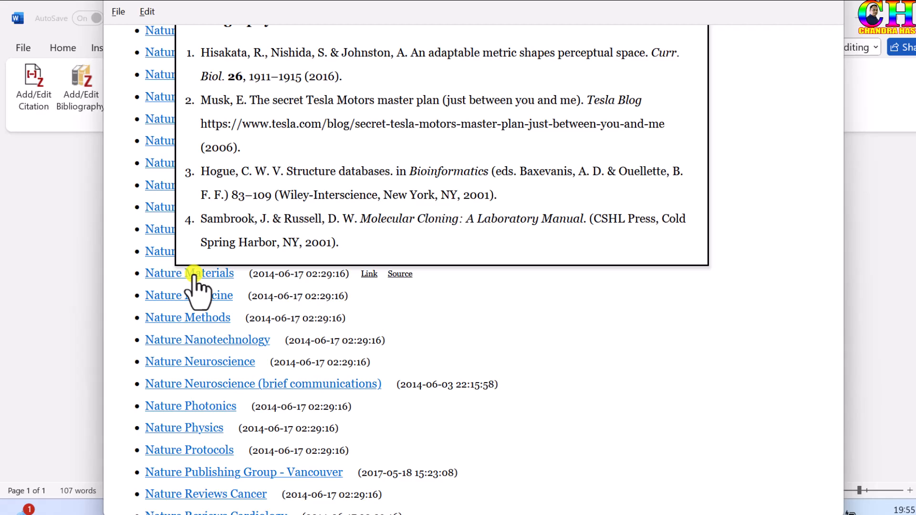
left_click(194, 274)
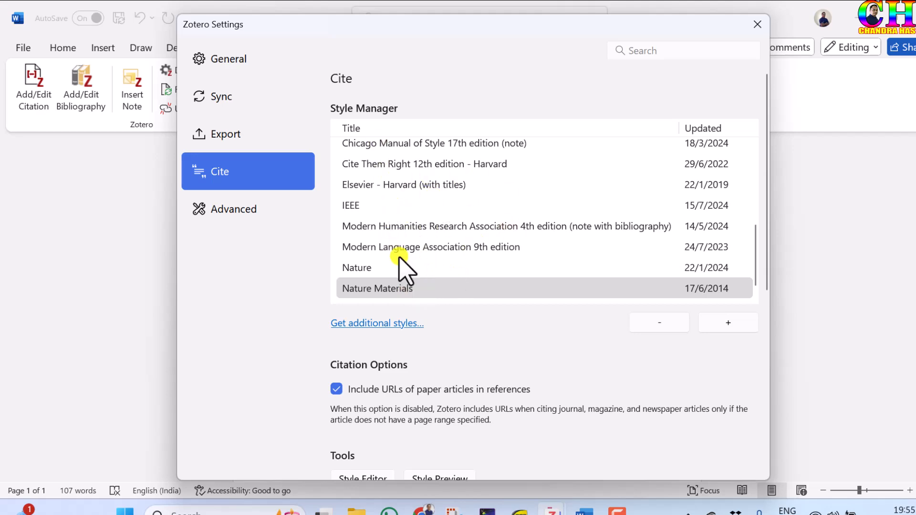
scroll(449, 278, "down", 1)
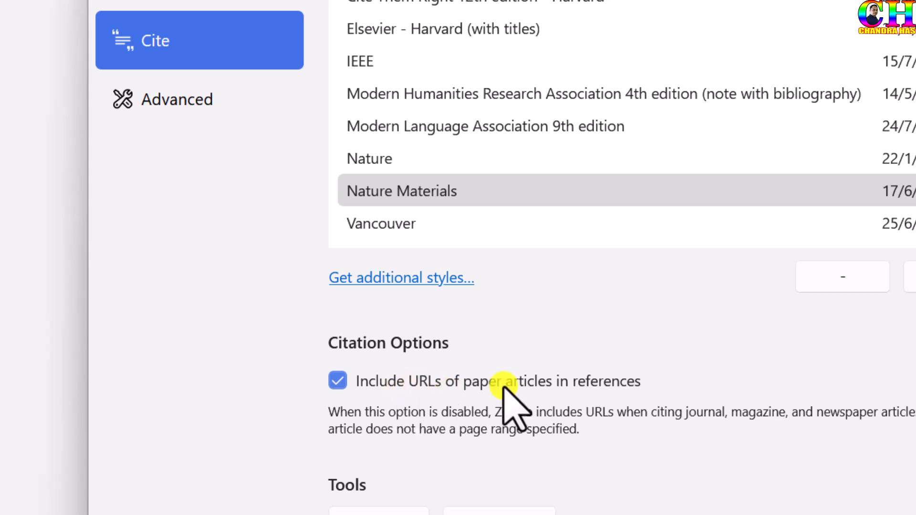
- Turn off including URLs of paper articles in references, and apply the Nature Materials style to the document's citations
left_click(341, 382)
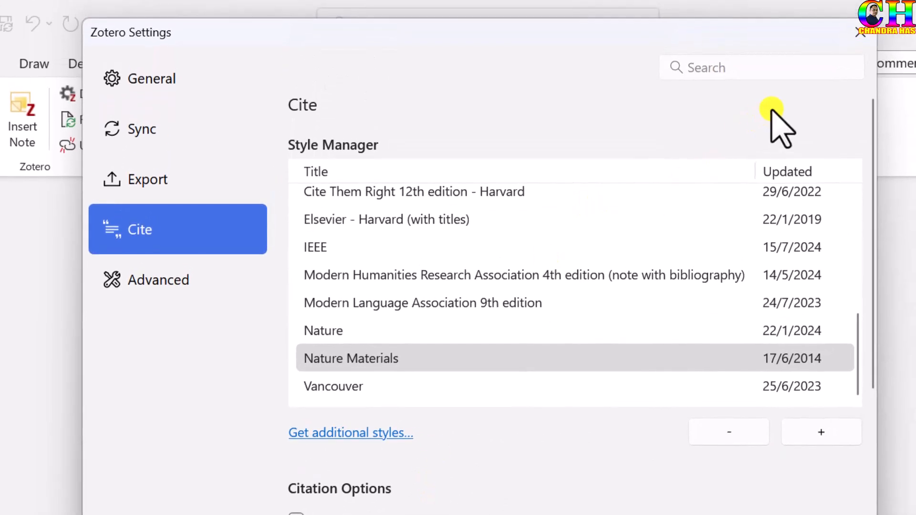
left_click(859, 35)
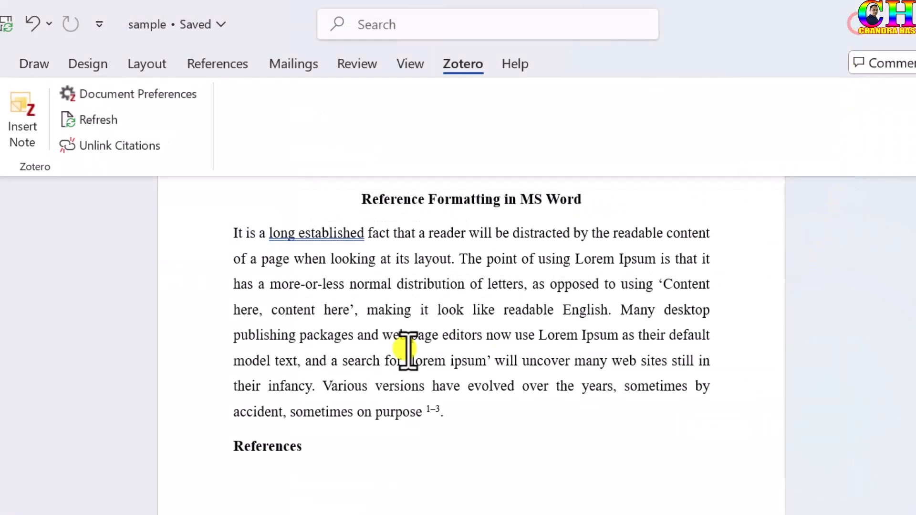
left_click(139, 97)
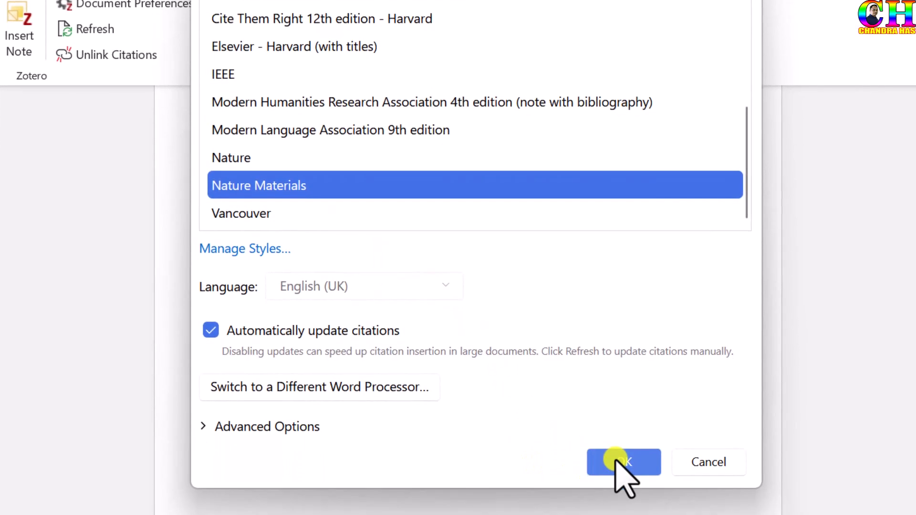
left_click(616, 461)
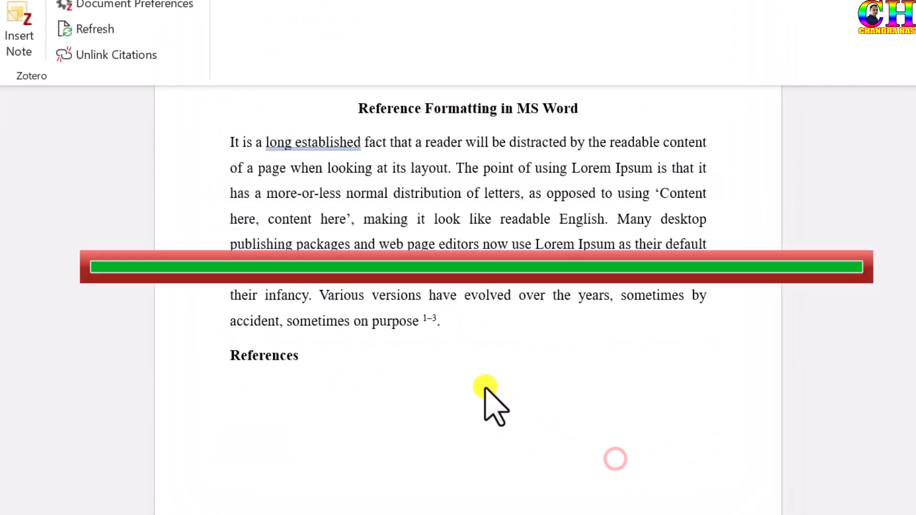
- Insert the Zotero bibliography on the empty line below the References heading and review the numbered entries
left_click(304, 381)
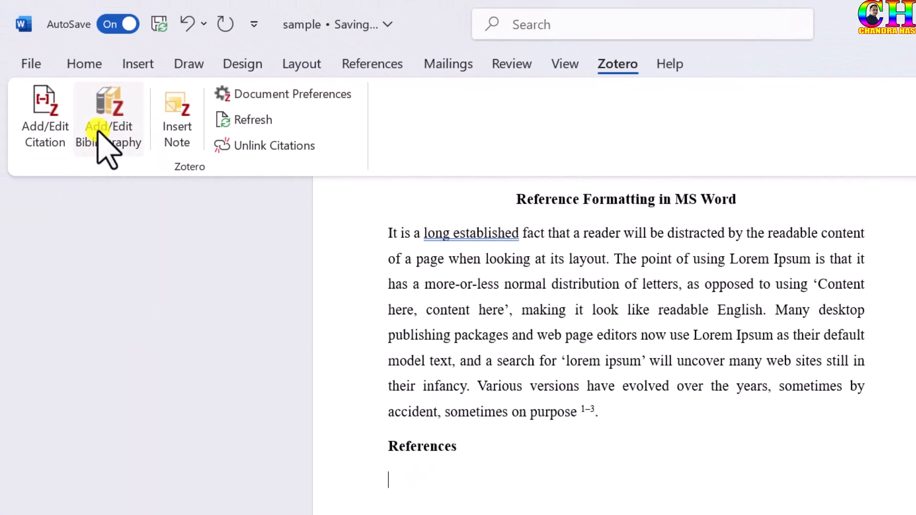
left_click(97, 129)
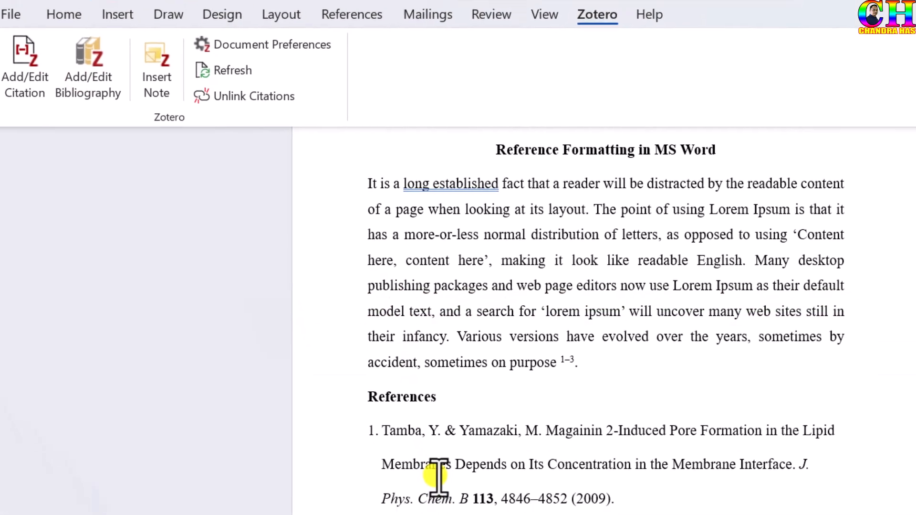
scroll(456, 508, "down", 3)
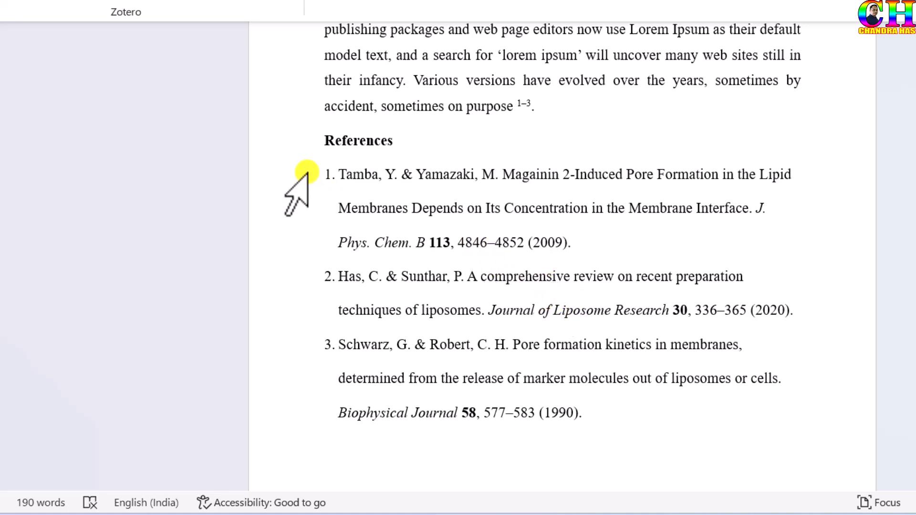
scroll(470, 186, "up", 3)
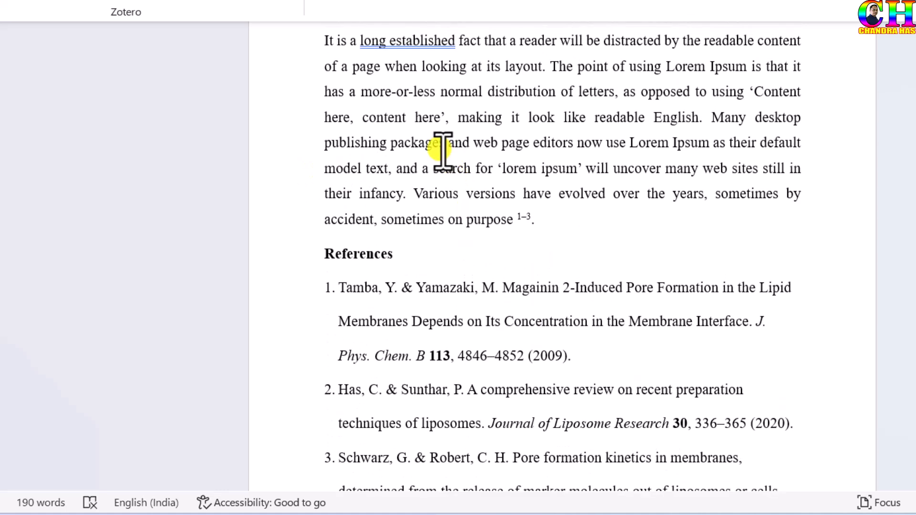
scroll(474, 209, "down", 2)
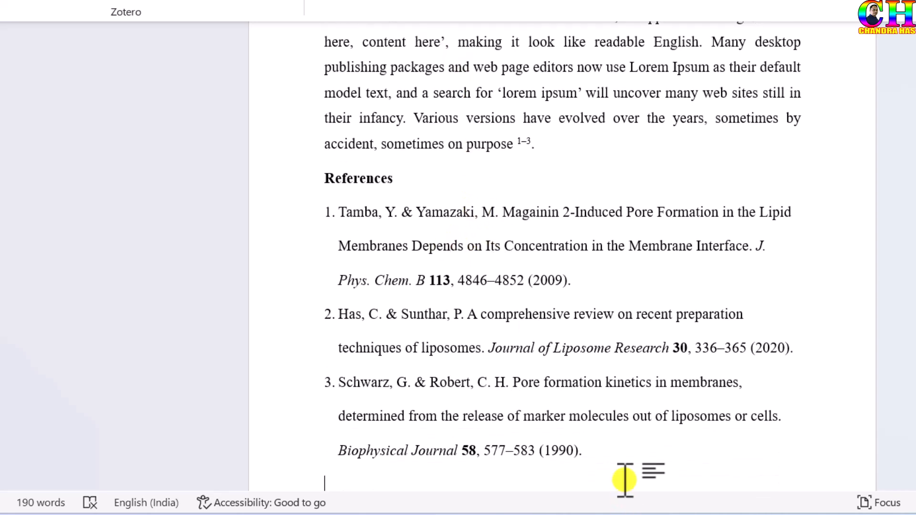
- Set all entries of the reference list to single line spacing with 6 pt spacing after each paragraph
left_click_drag(603, 448, 319, 211)
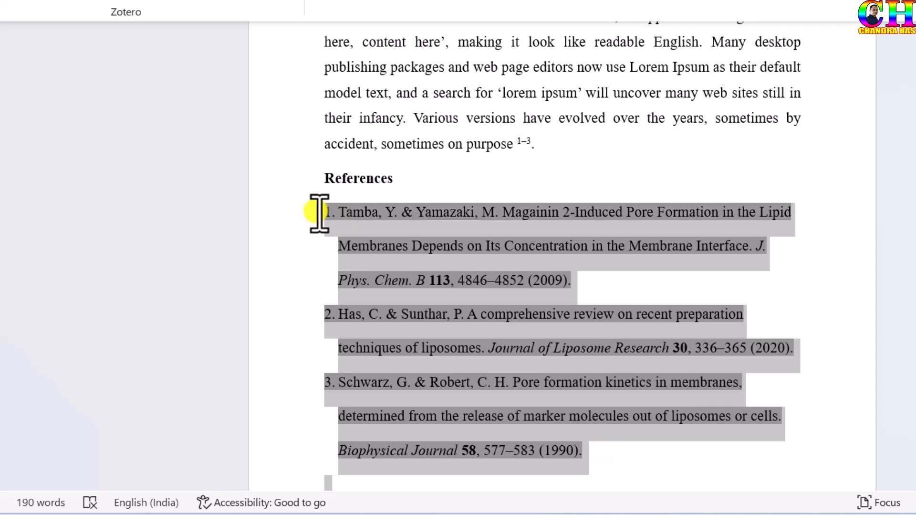
right_click(559, 315)
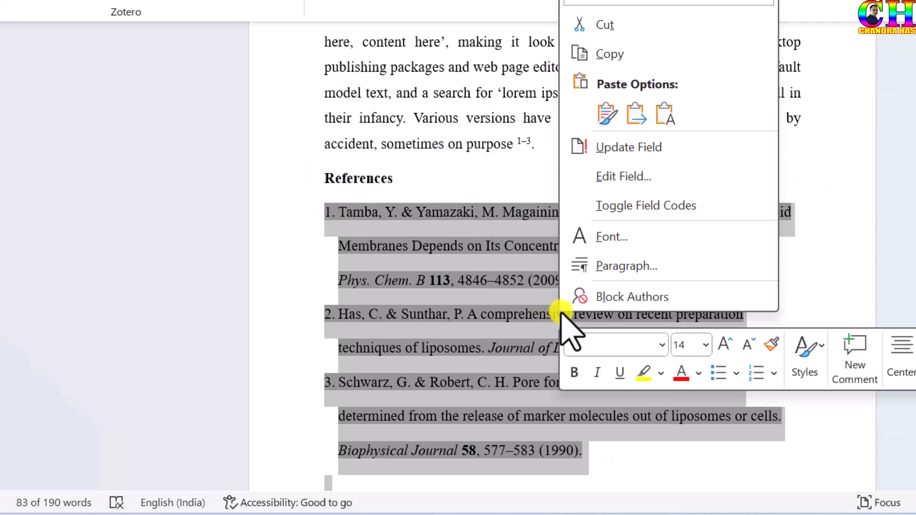
left_click(637, 266)
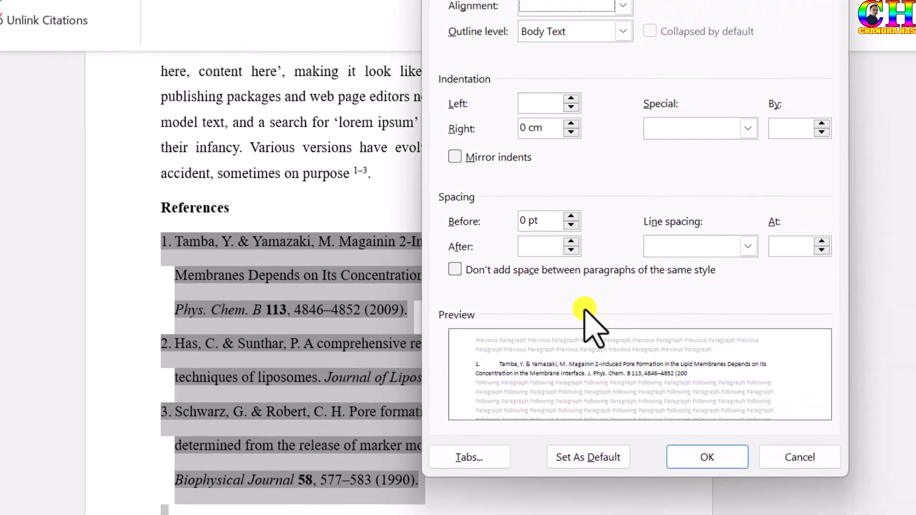
left_click(683, 219)
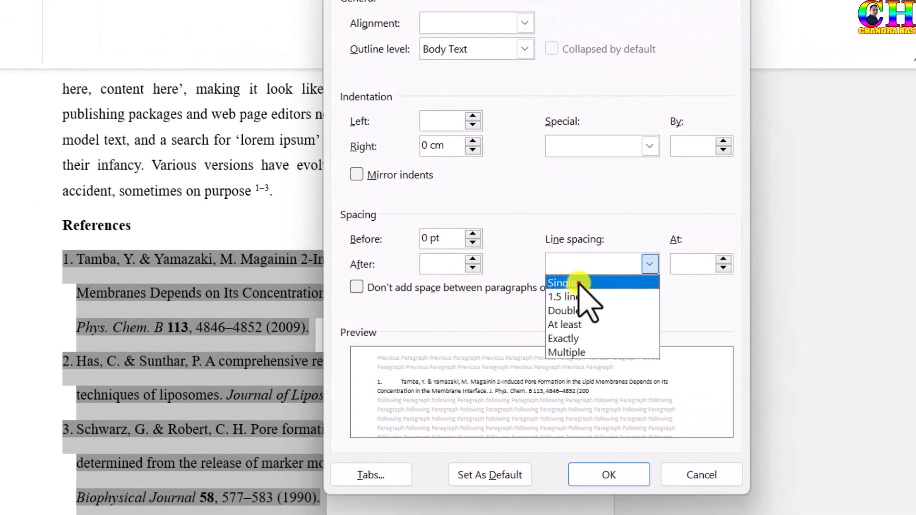
left_click(579, 284)
left_click(435, 262)
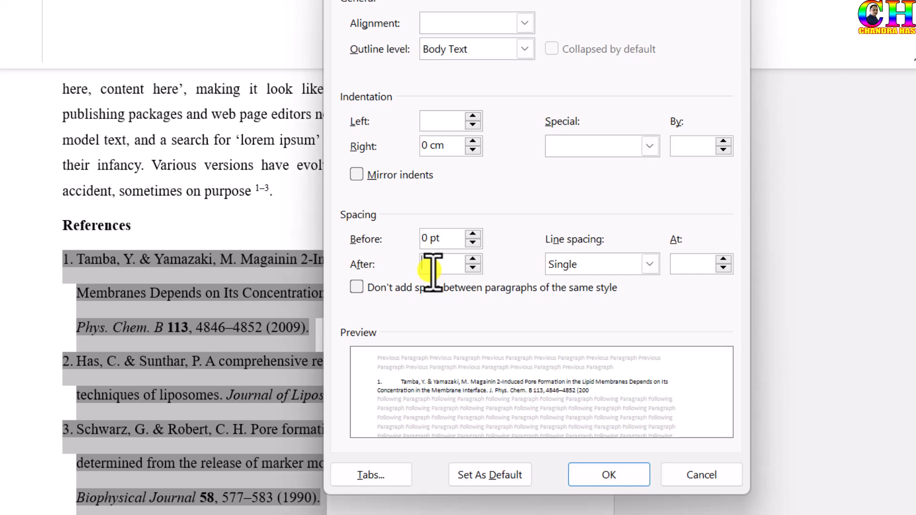
left_click(439, 271)
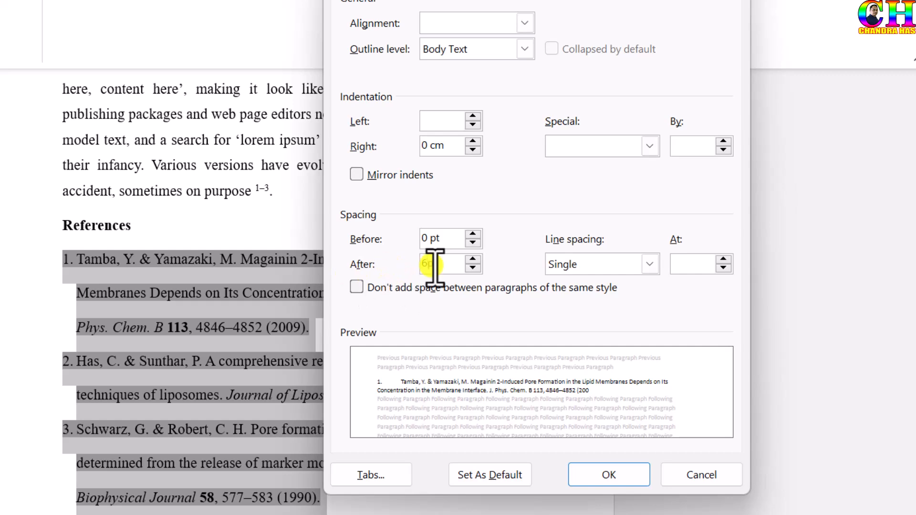
type("6pt")
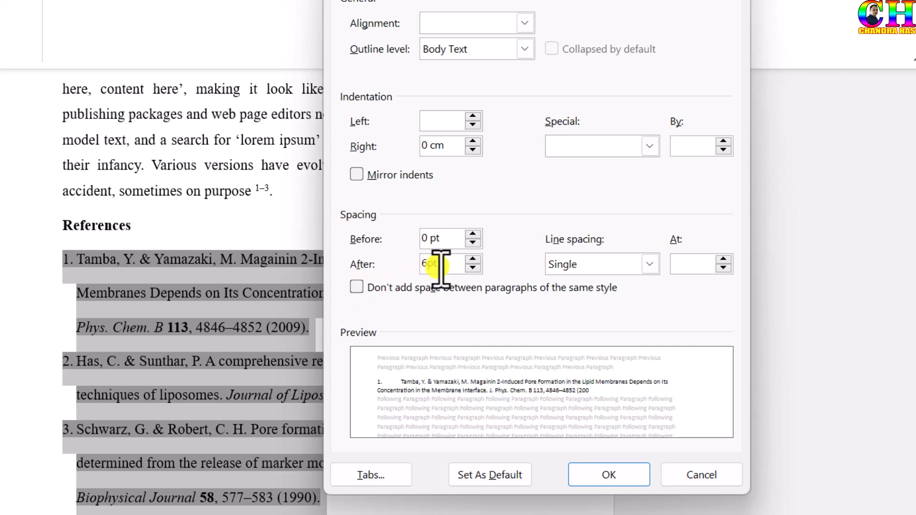
left_click(587, 465)
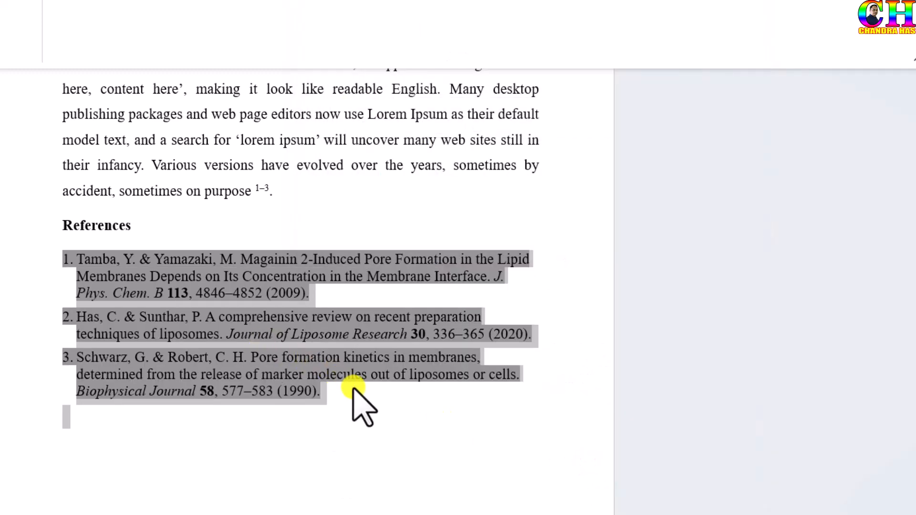
- Set the paragraph spacing after the selected reference entries to 9 pt
right_click(230, 324)
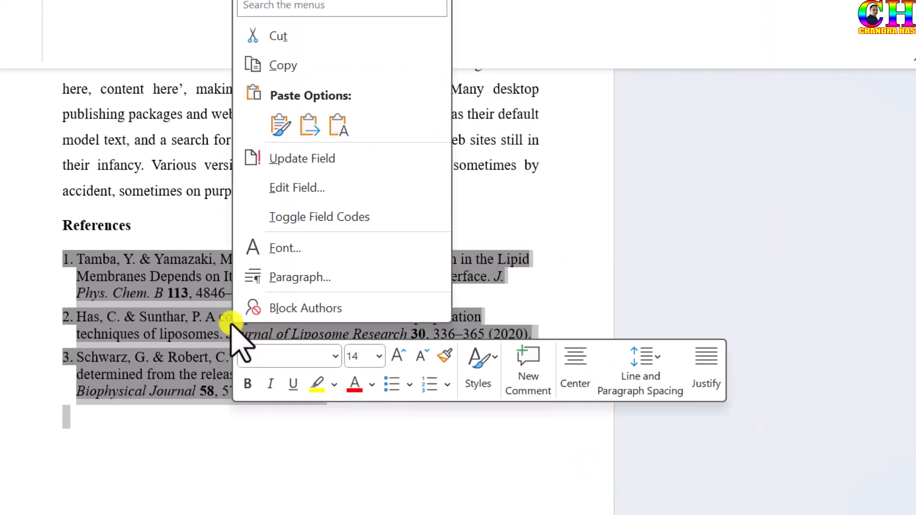
left_click(303, 266)
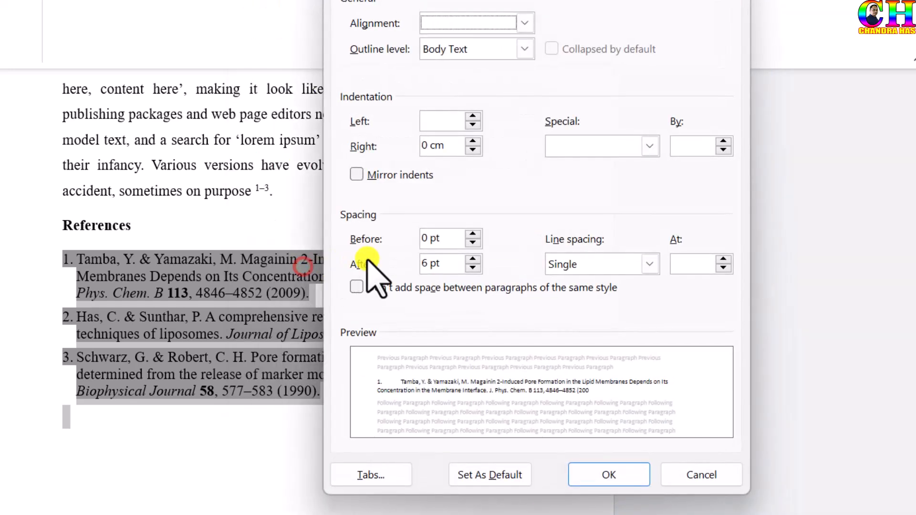
left_click(426, 266)
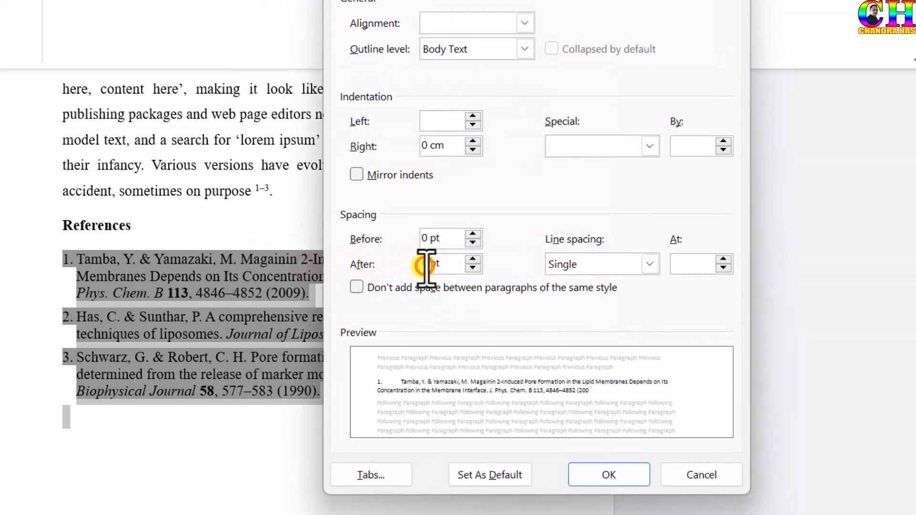
left_click_drag(426, 266, 418, 267)
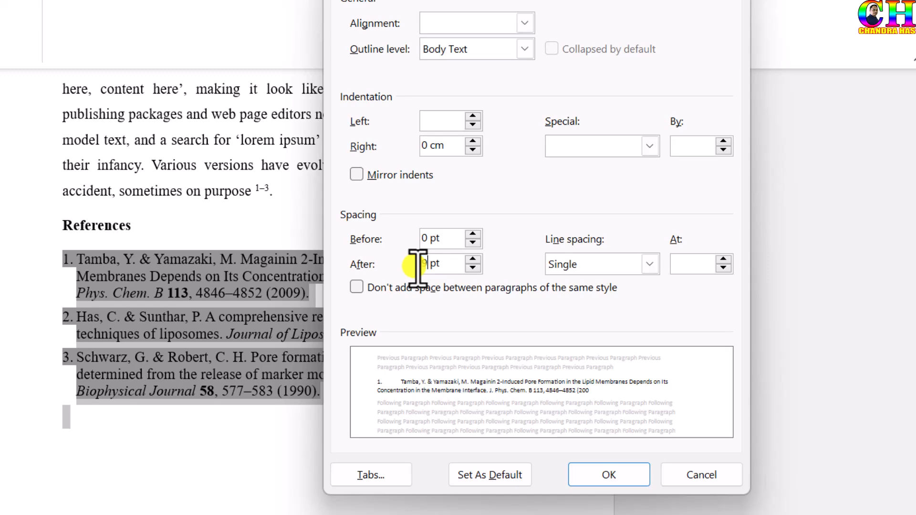
type("9")
left_click(594, 475)
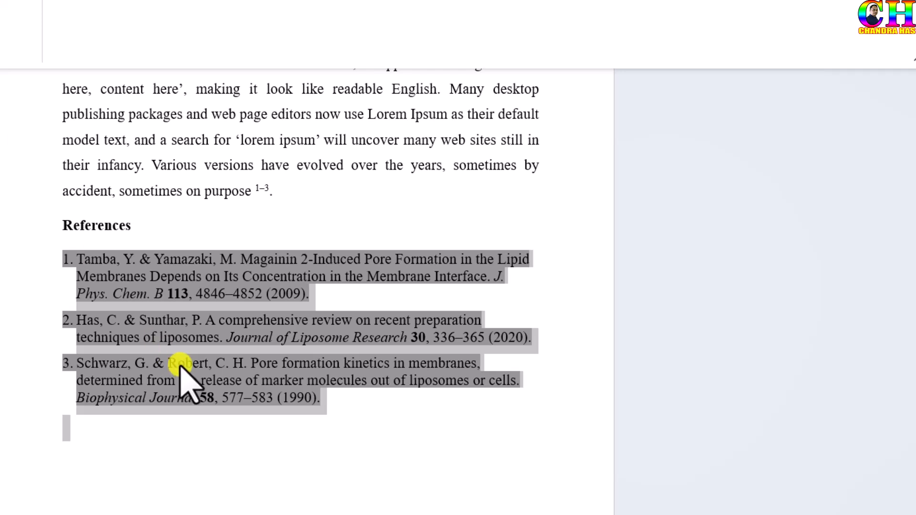
- Justify the selected reference entries and clear the selection
right_click(171, 293)
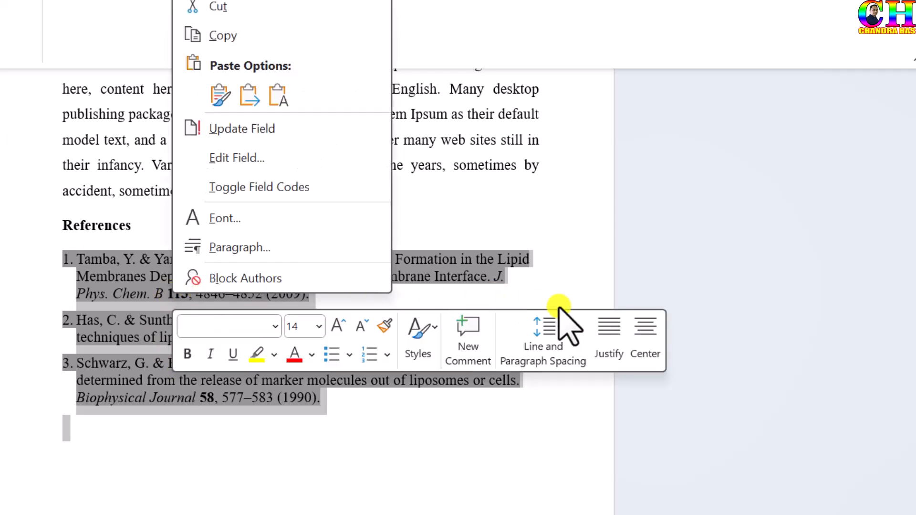
left_click(611, 329)
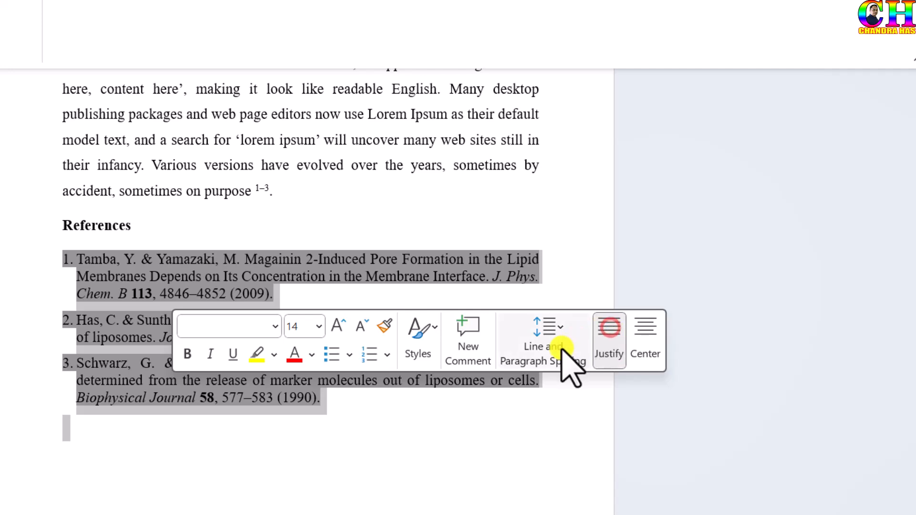
left_click(352, 400)
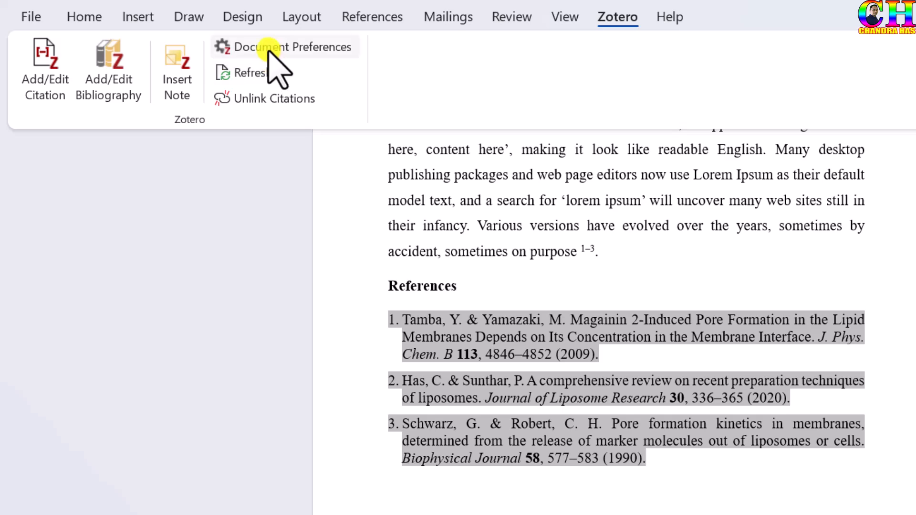
- Enable MEDLINE journal abbreviations in the document's advanced citation preferences and check the journal names in the reference list
left_click(268, 47)
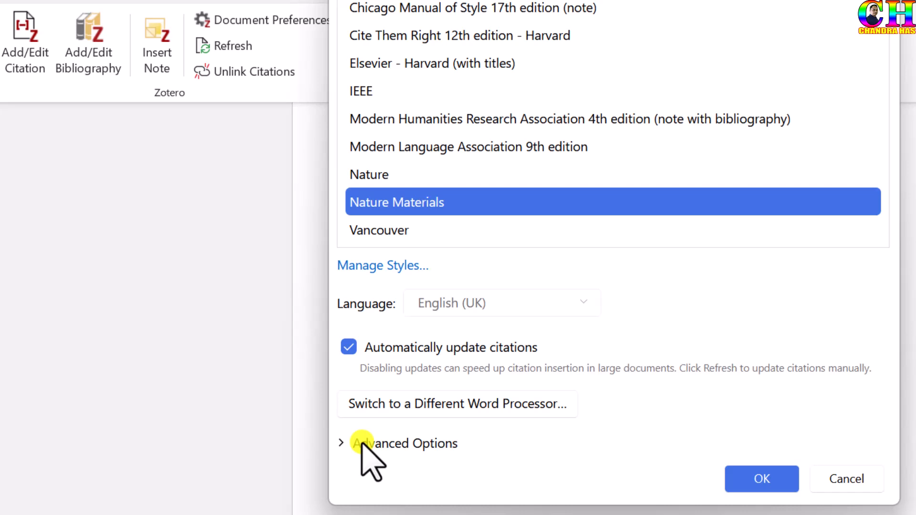
left_click(361, 441)
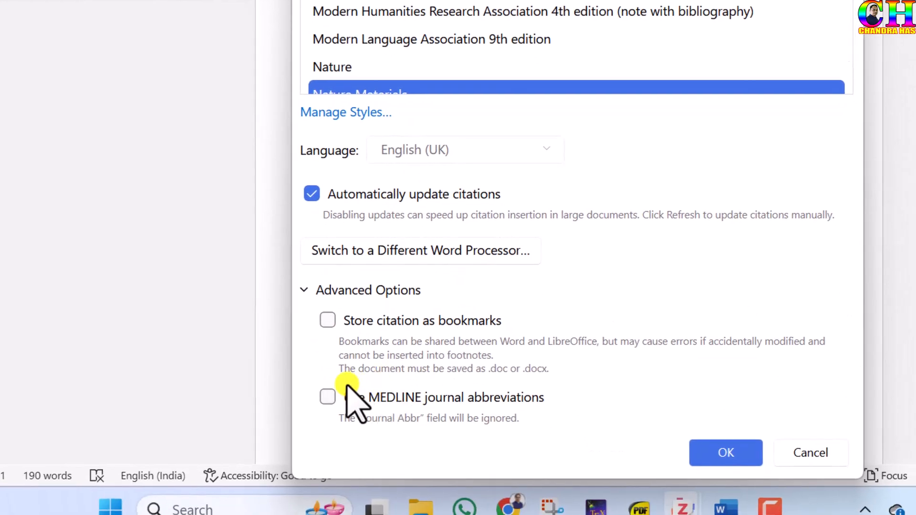
left_click(324, 395)
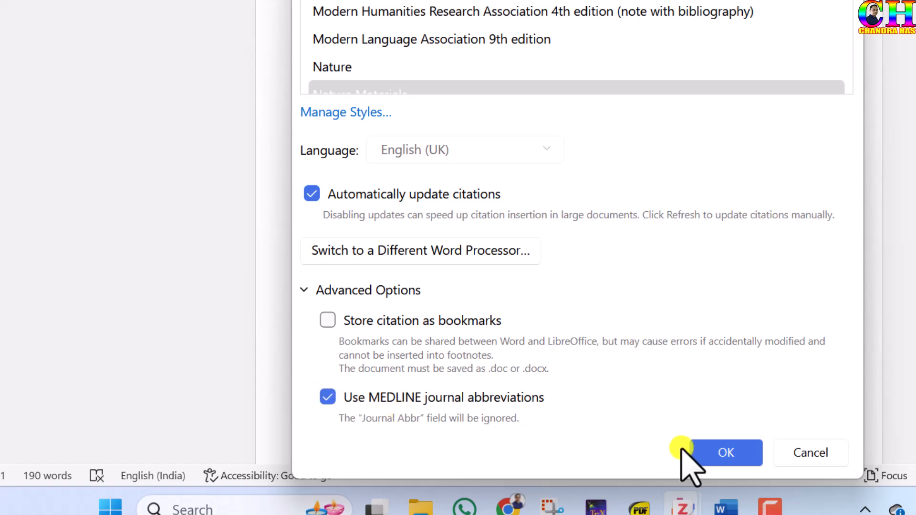
left_click(697, 451)
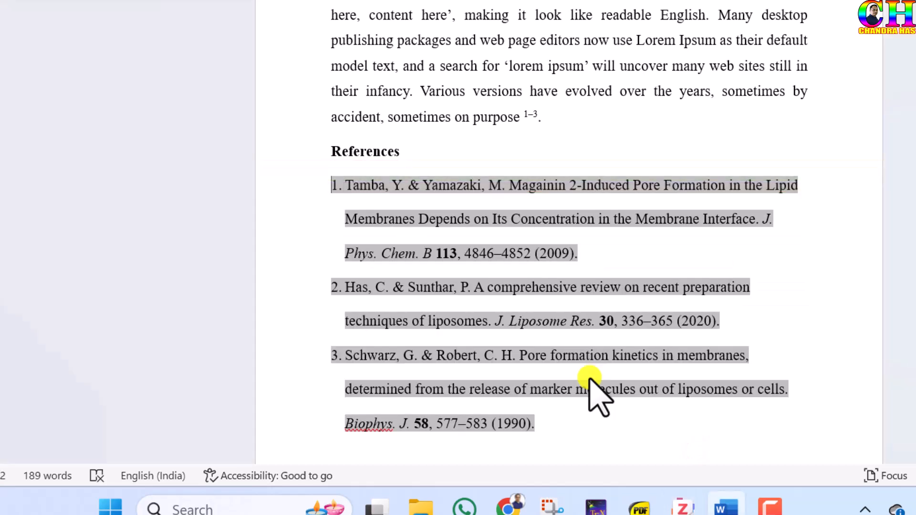
left_click_drag(497, 319, 593, 321)
left_click(356, 424)
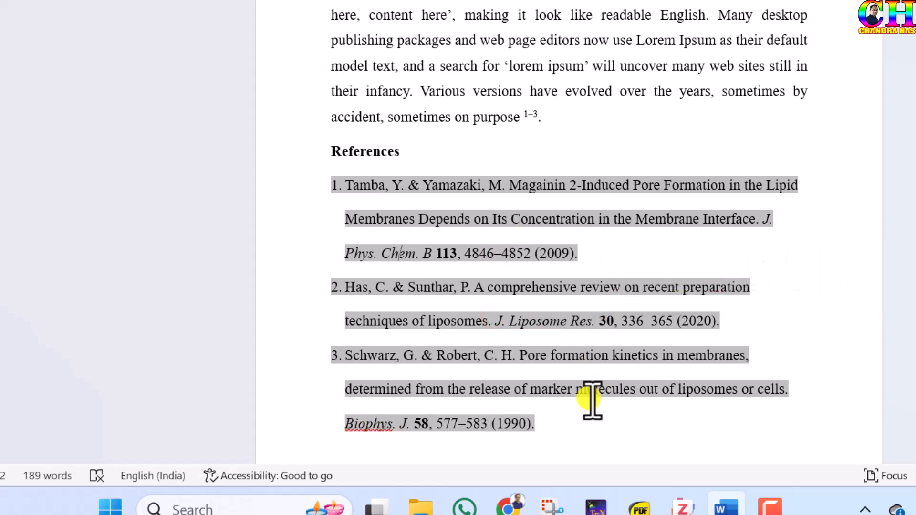
left_click(642, 387)
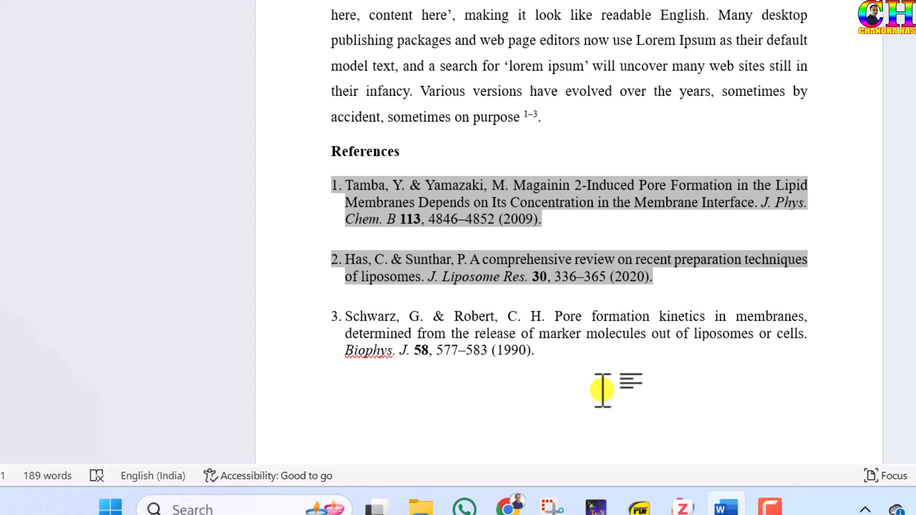
scroll(603, 389, "up", 3)
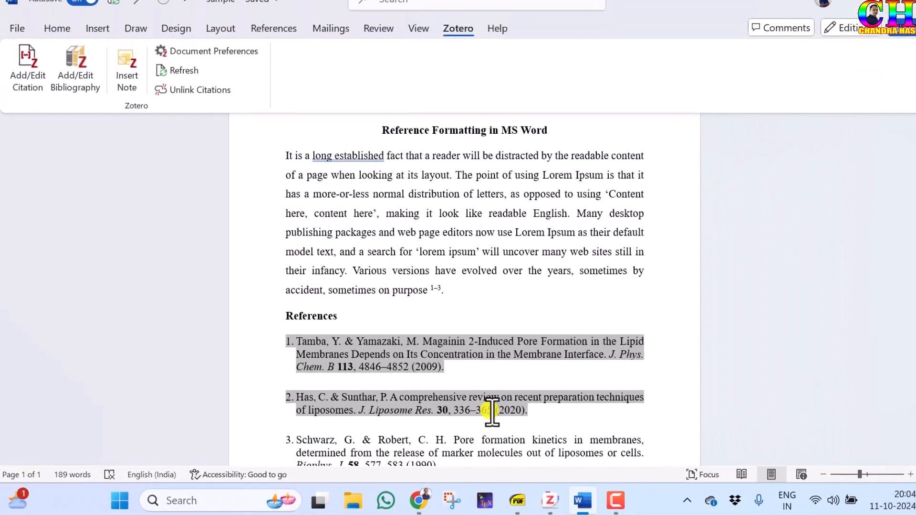
scroll(491, 409, "down", 1, "ctrl")
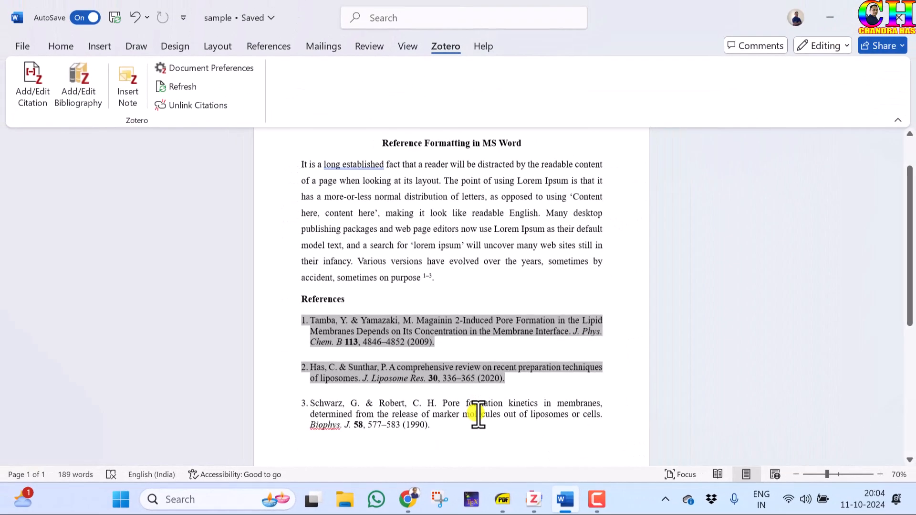